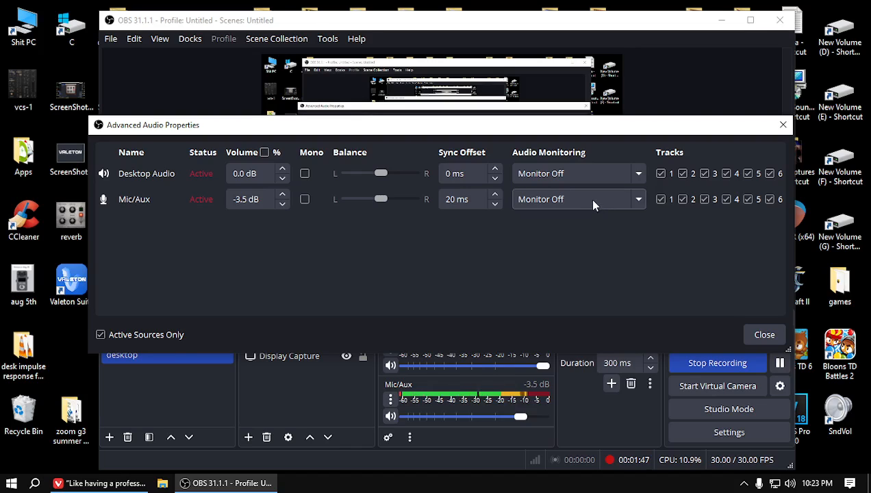
Look at the audio monitoring options for Mic/Aux and close the advanced audio properties without changing them.
click(639, 200)
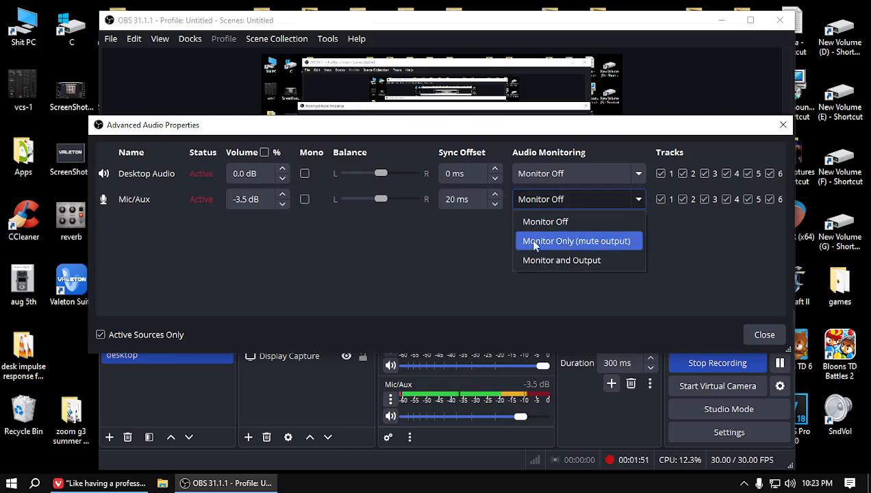
click(691, 235)
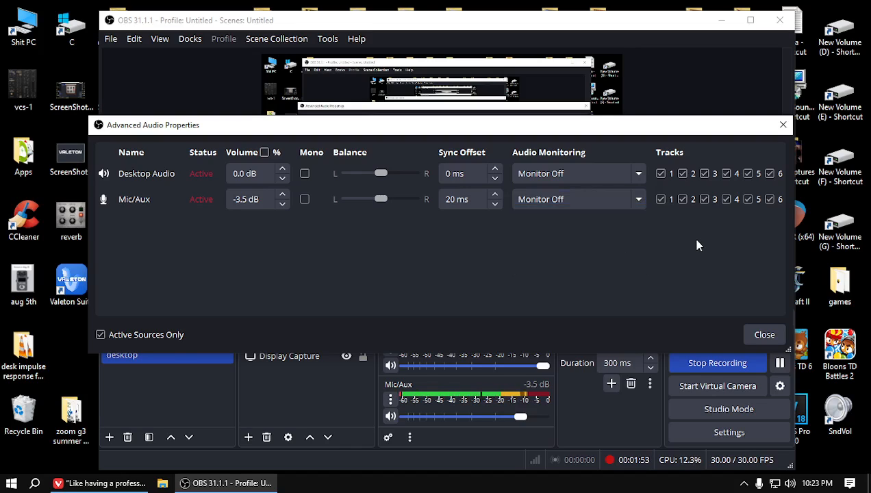
click(784, 126)
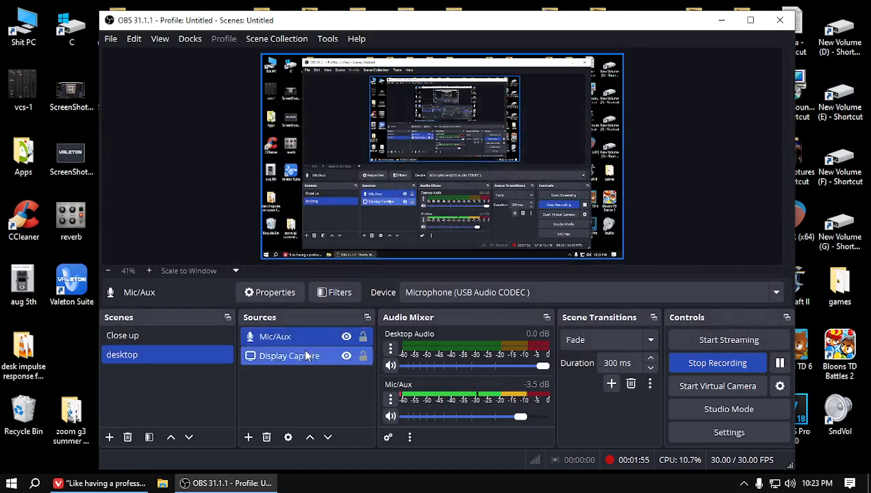
Open the filters of the Mic/Aux source and disable its Noise Suppression and Limiter filters.
click(182, 333)
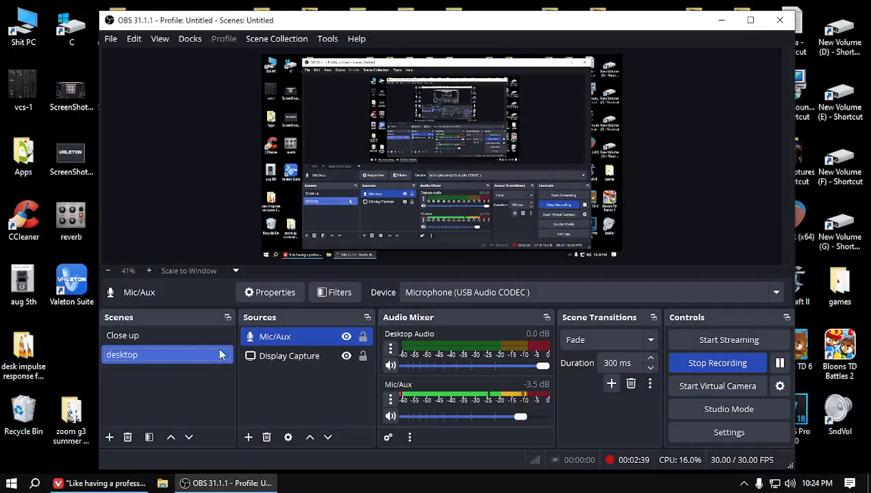
click(275, 335)
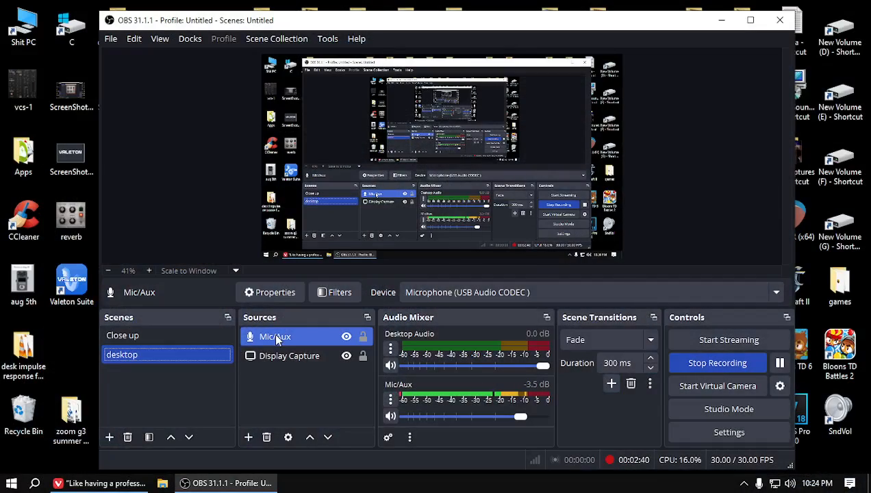
click(346, 296)
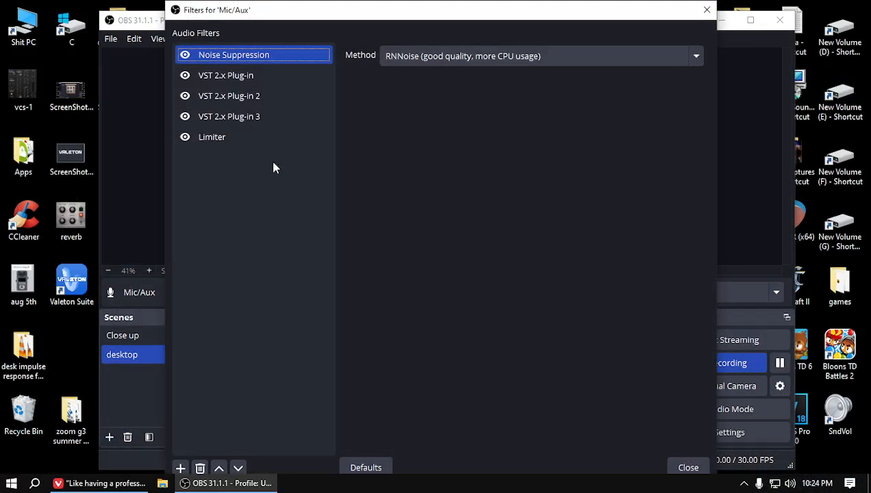
drag(311, 14, 527, 281)
click(421, 323)
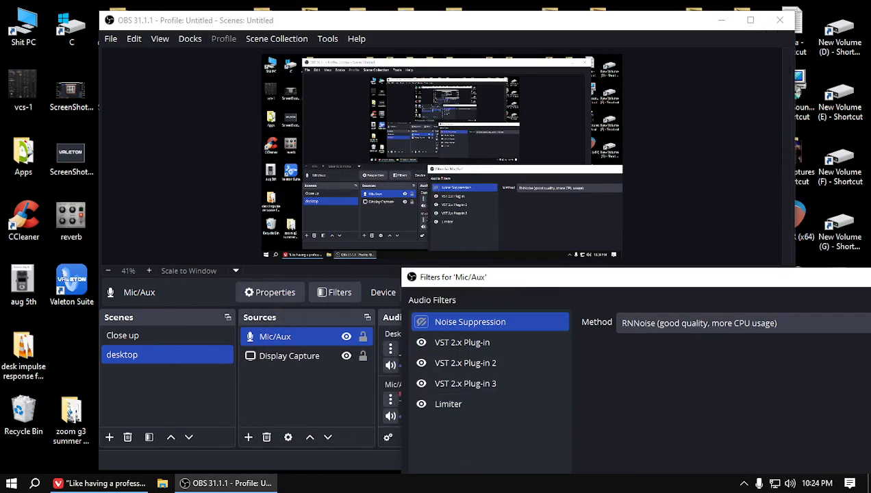
click(421, 405)
View the VCS-1 interface of the VST 2.x Plug-in filter, close it and disable that filter.
click(503, 342)
click(708, 346)
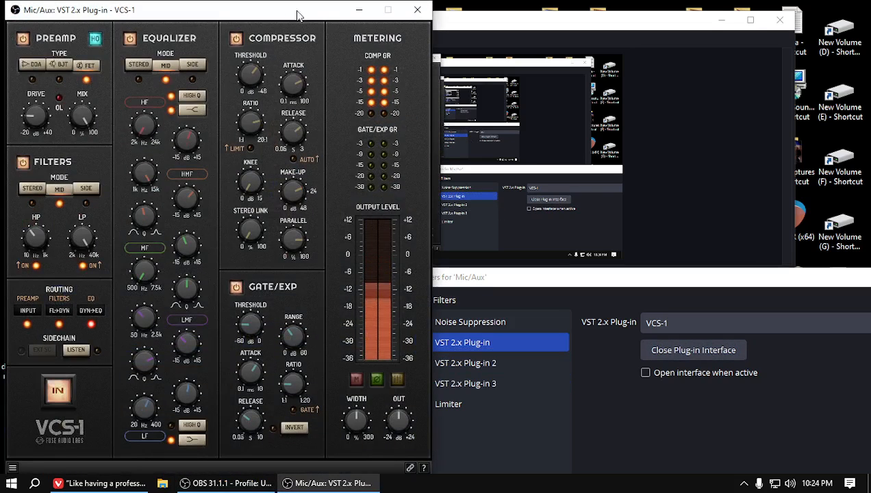
click(417, 10)
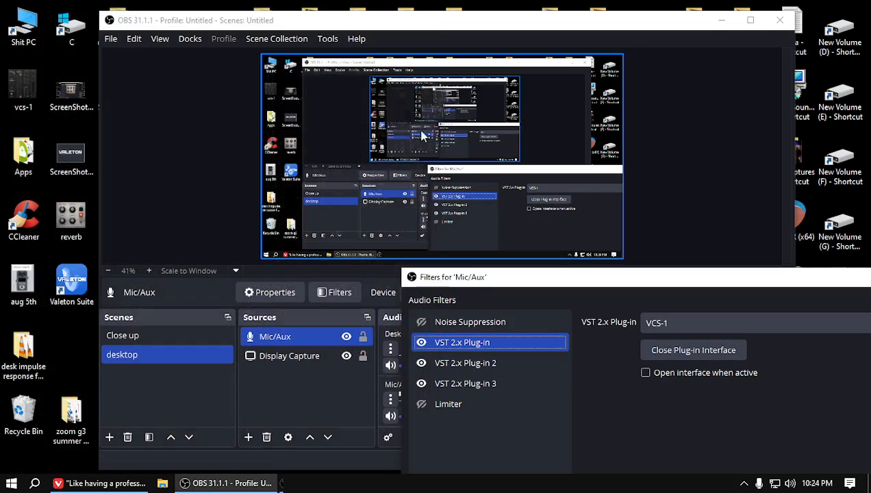
click(421, 343)
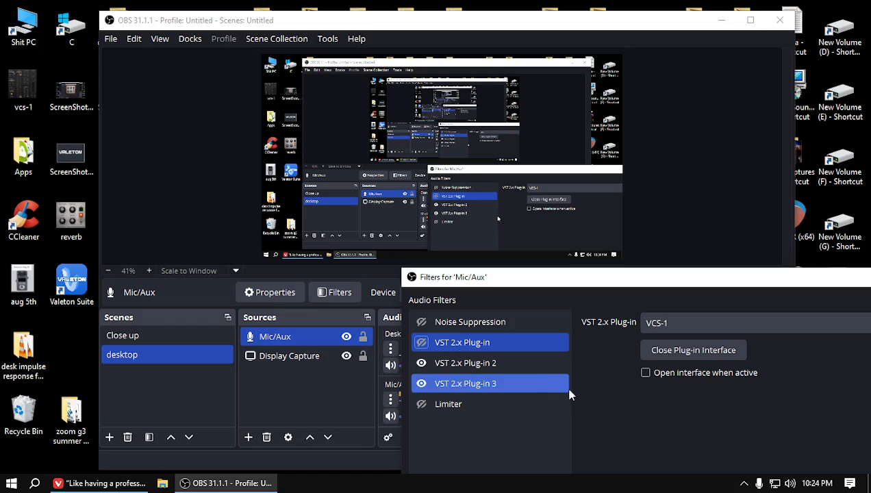
Open the VREV-666 interface of VST 2.x Plug-in 2, toggle its power off and on, and disable the filter.
click(493, 365)
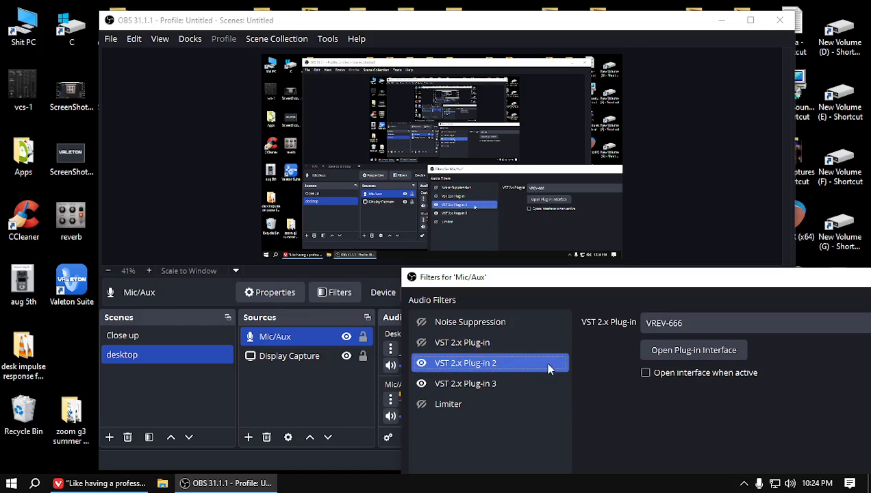
click(734, 350)
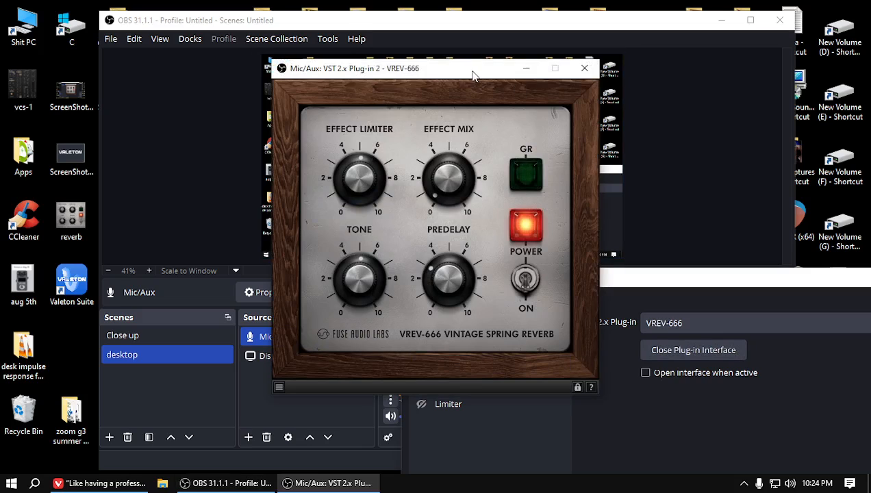
drag(473, 76, 220, 43)
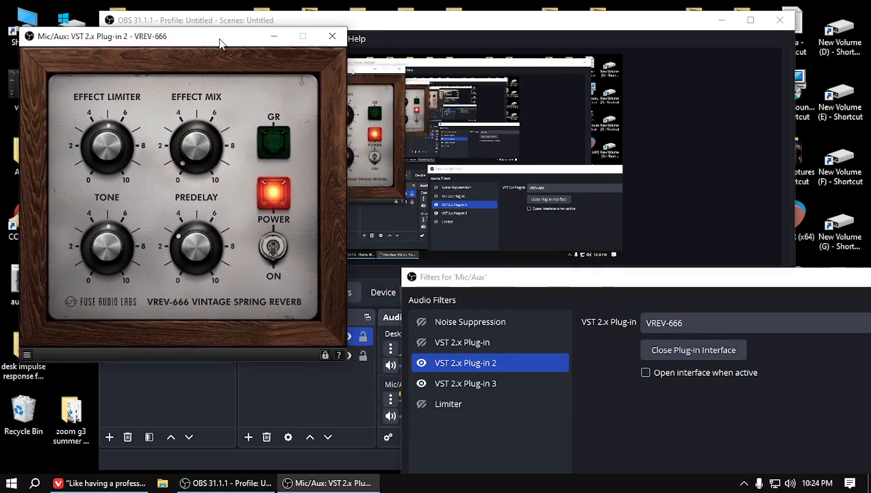
click(273, 248)
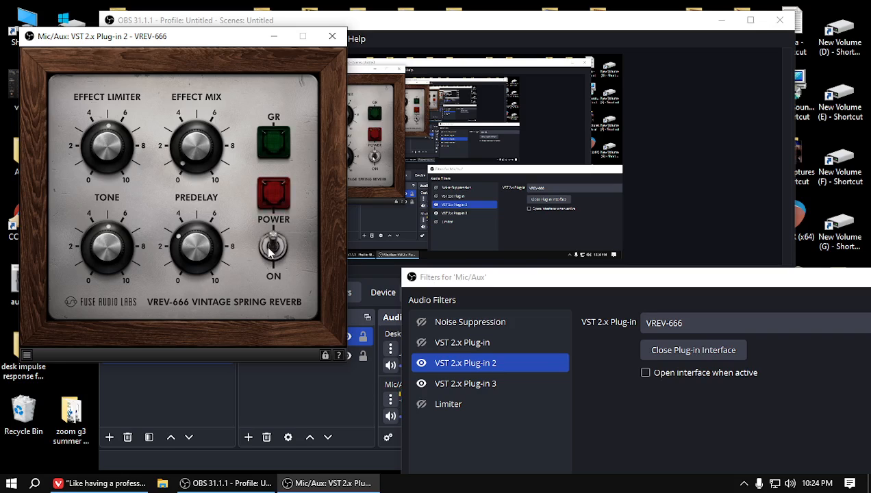
click(271, 251)
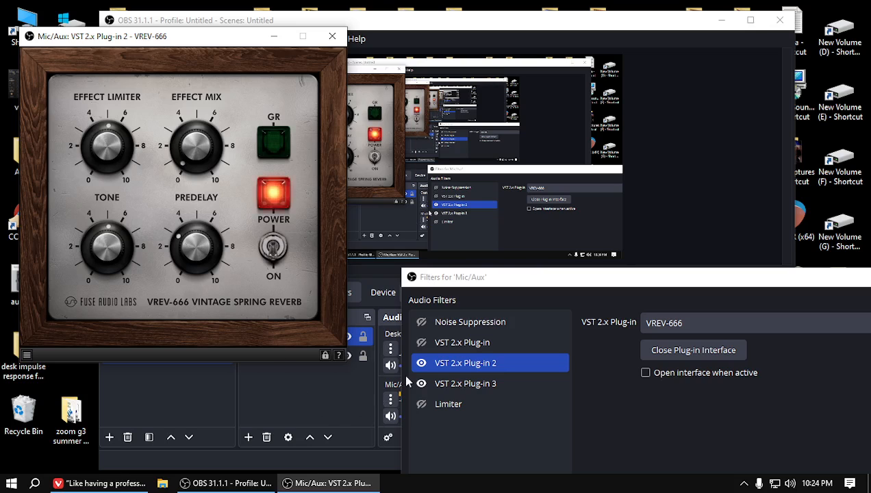
click(421, 363)
Disable the VST 2.x Plug-in 3 filter and view its TAL-Reverb-4 interface with the pt podcast preset.
click(421, 383)
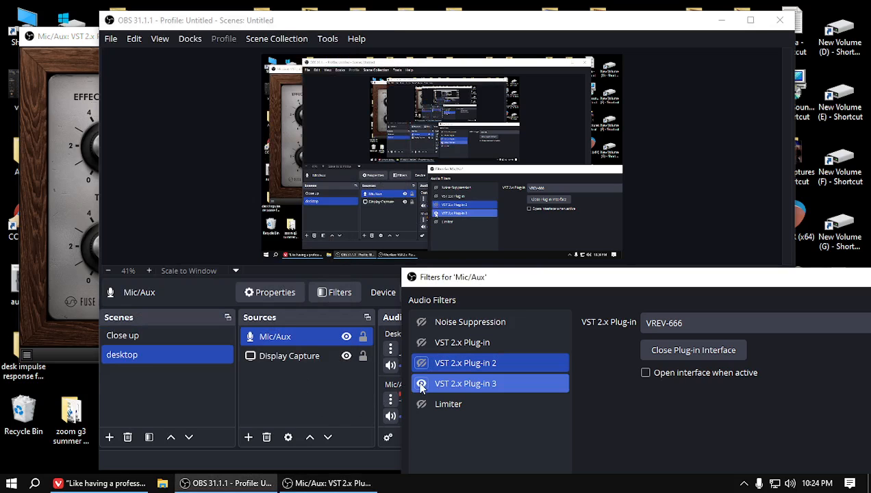
click(499, 383)
click(659, 349)
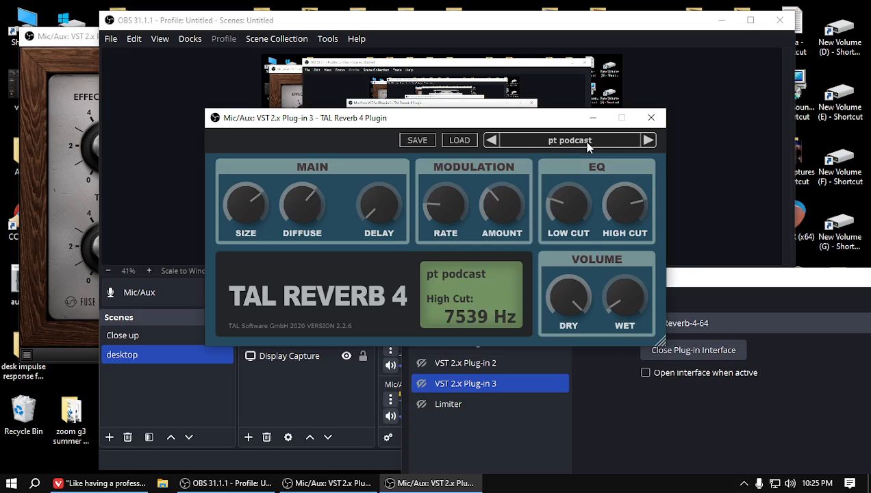
click(651, 117)
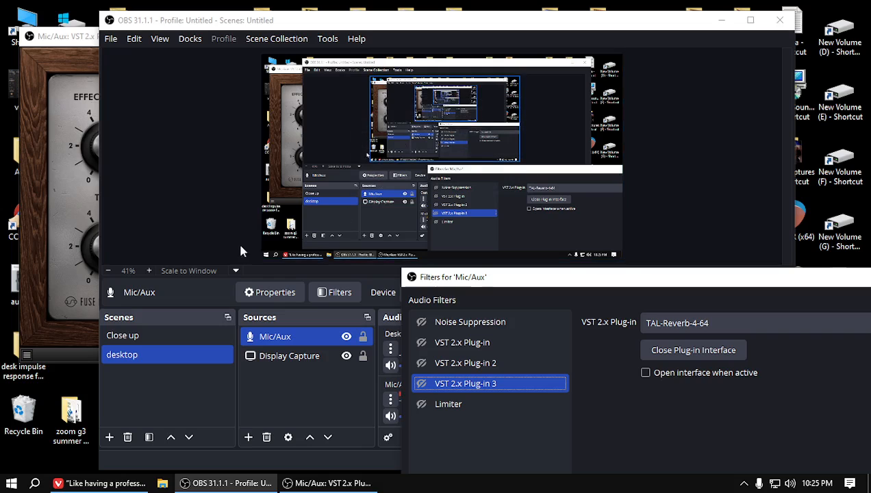
Re-enable the Noise Suppression filter and the VST 2.x Plug-in filter that hosts VCS-1.
click(499, 326)
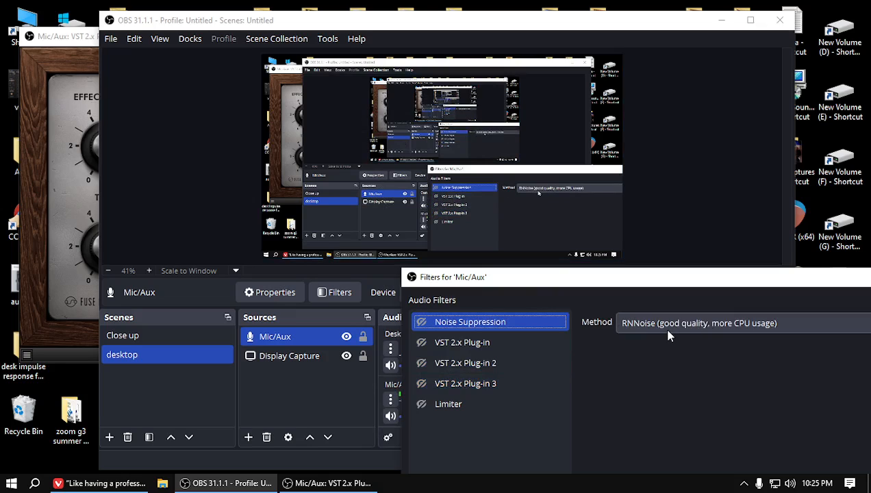
click(529, 339)
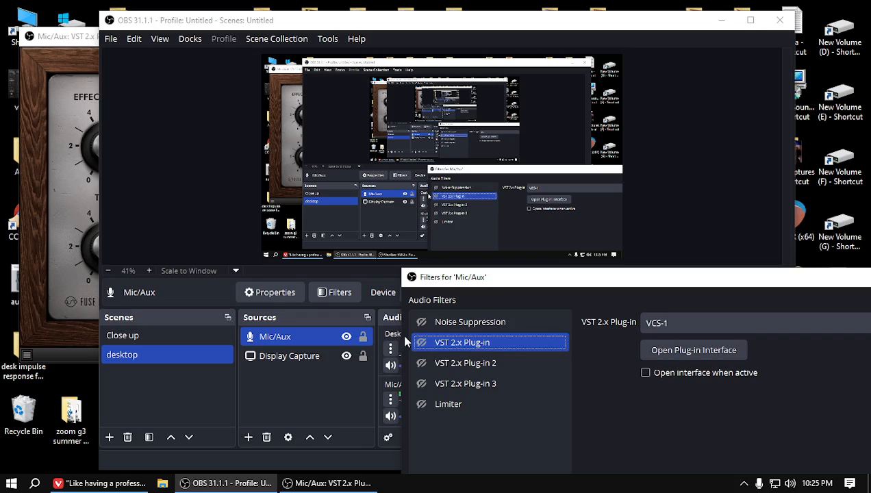
click(421, 323)
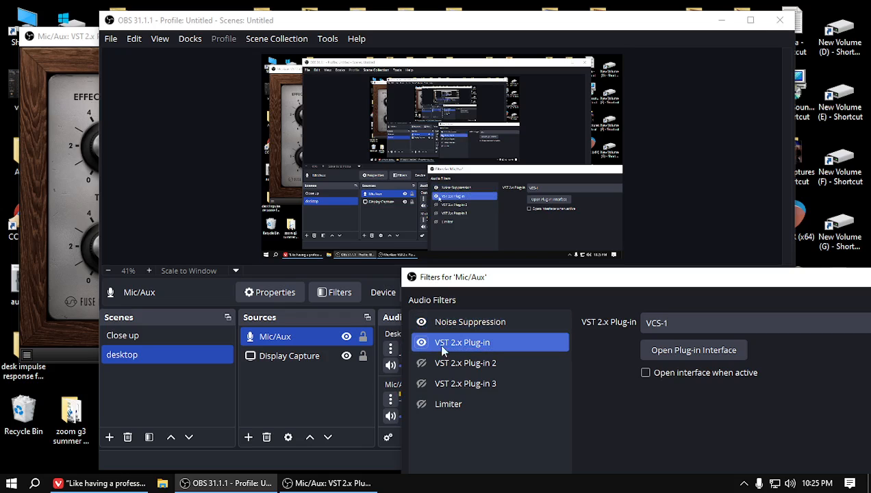
Open the VCS-1 interface, check its preamp and filter settings, and switch off the low-pass filter.
click(686, 351)
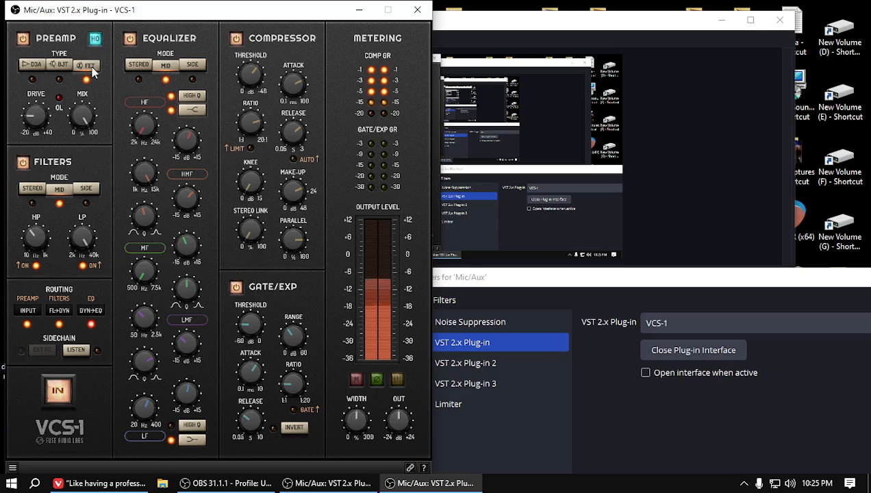
mouse_move(35, 130)
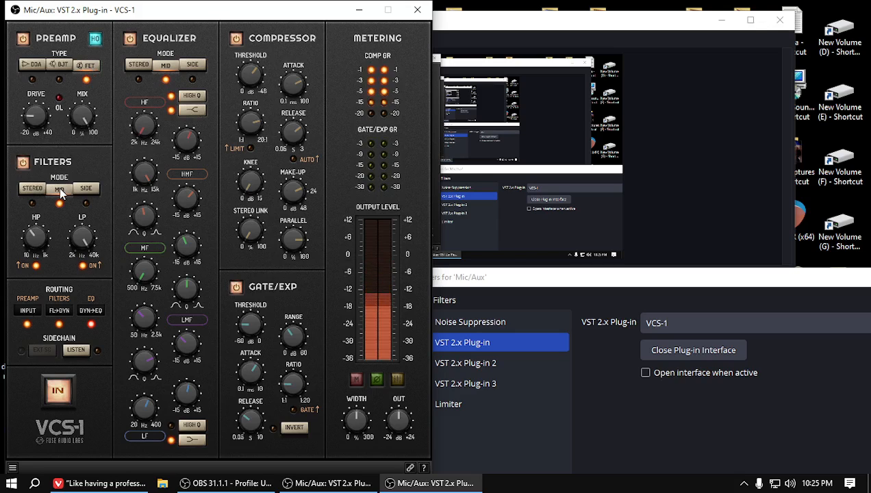
mouse_move(29, 252)
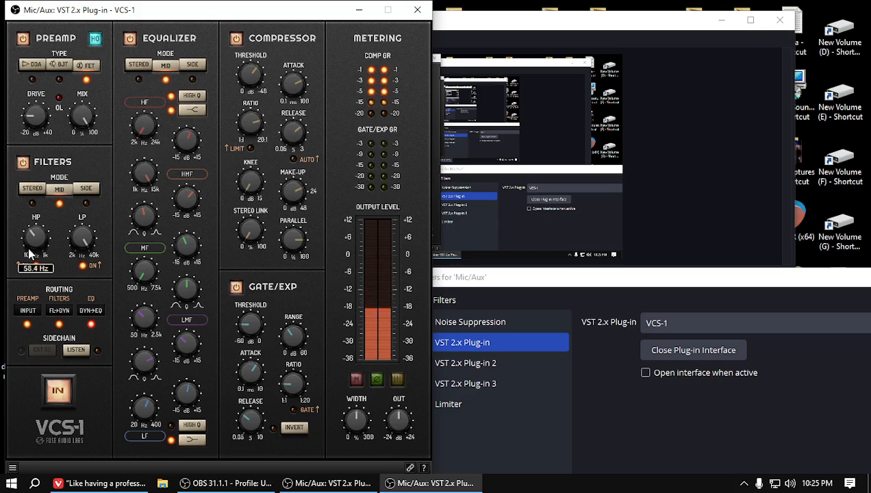
mouse_move(82, 239)
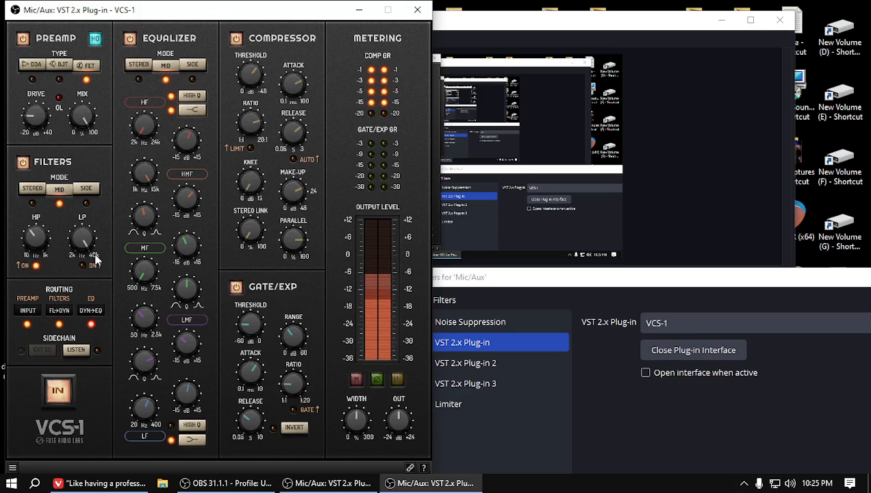
Examine the VCS-1 EQ routing options and the frequency and gain settings of the HF, HMF, MF and LMF bands.
click(100, 312)
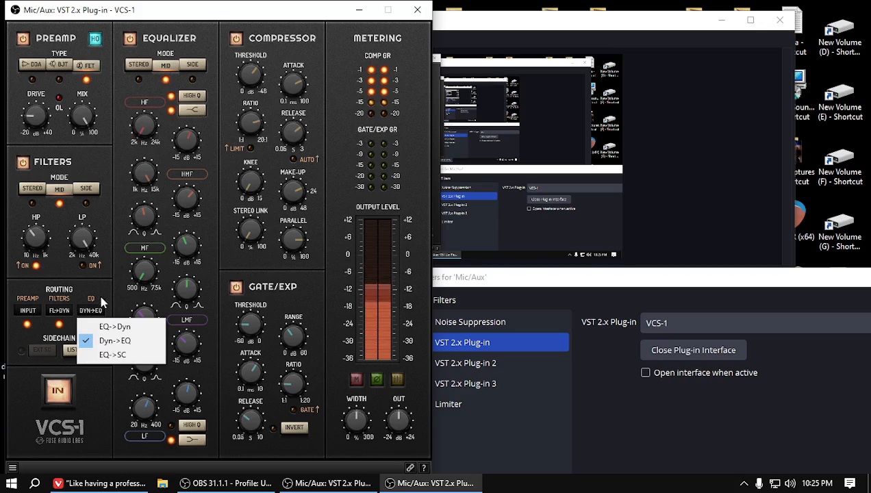
click(102, 291)
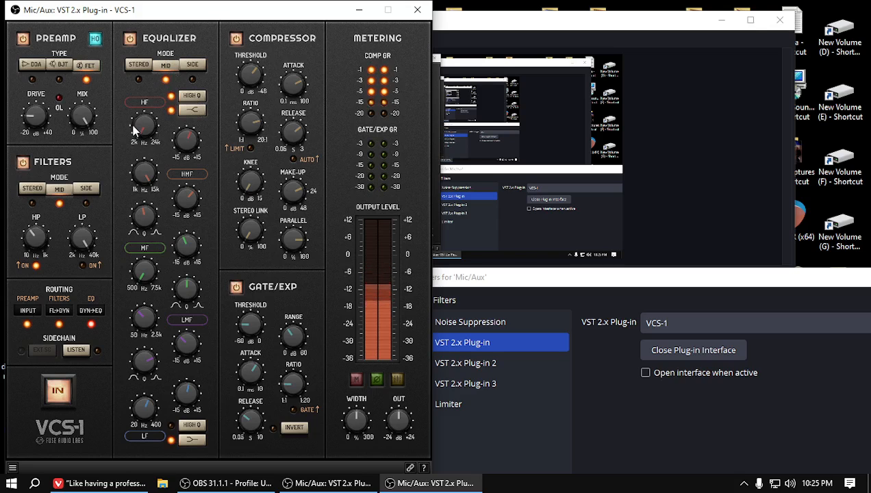
mouse_move(141, 130)
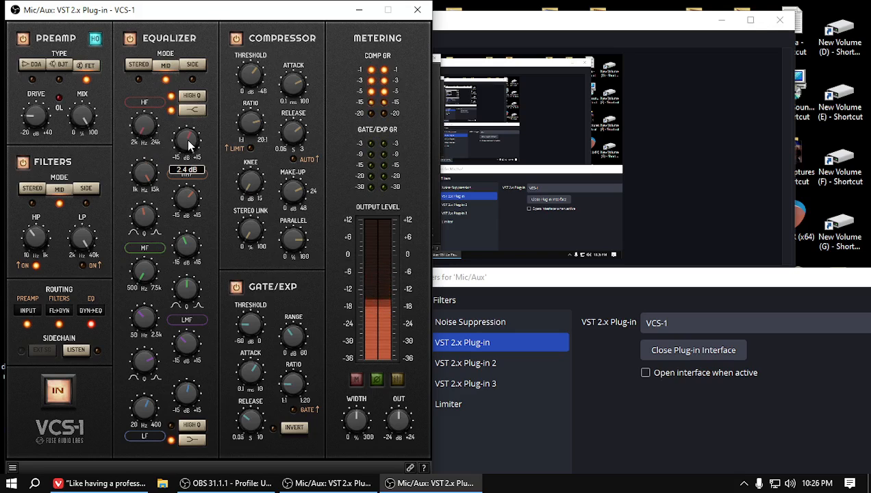
mouse_move(140, 177)
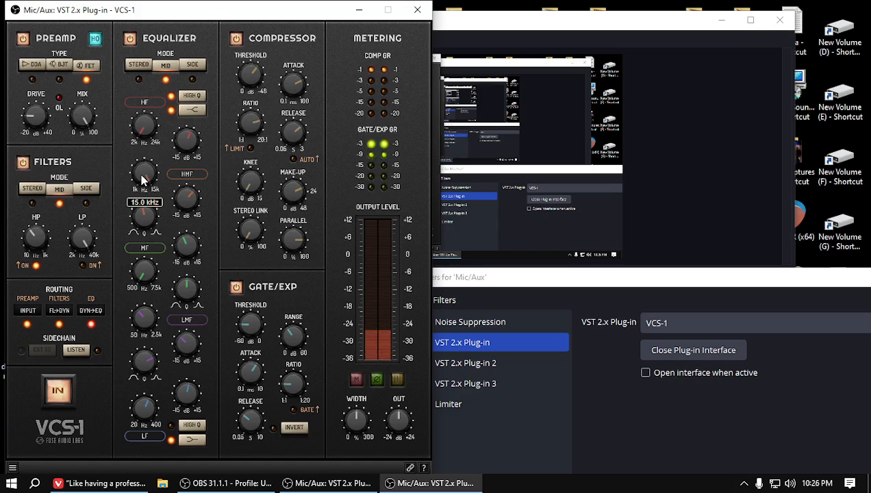
mouse_move(189, 198)
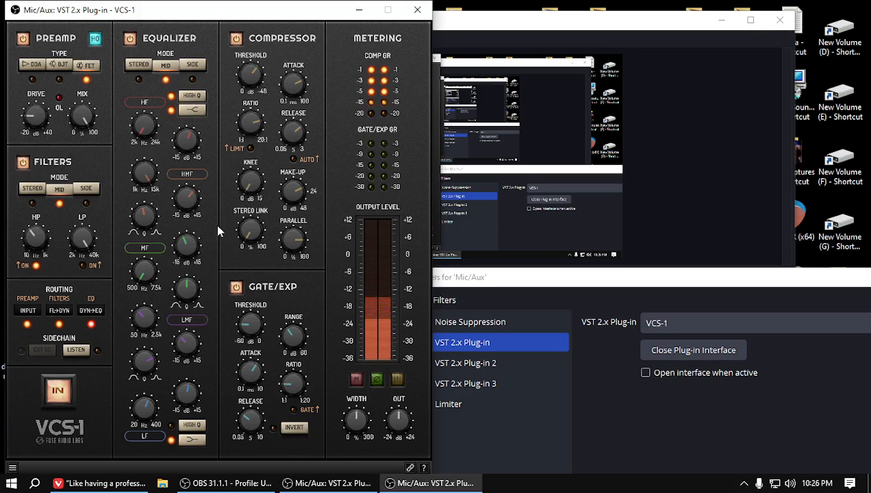
mouse_move(143, 218)
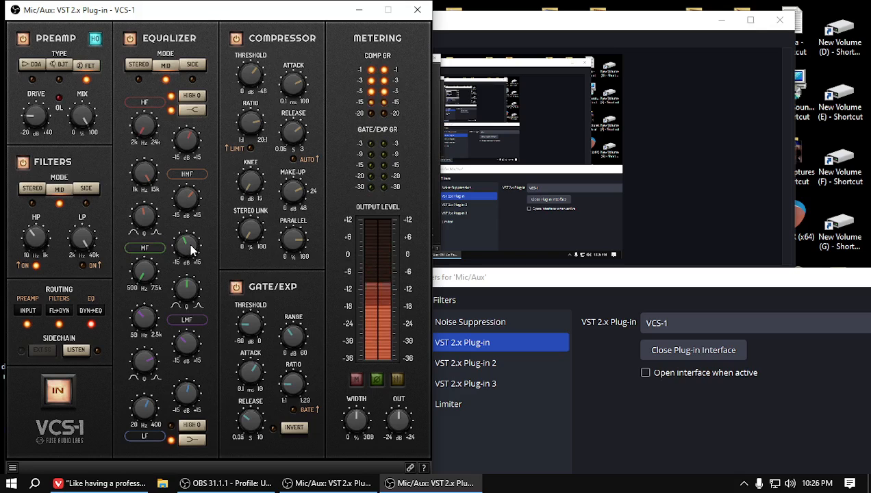
mouse_move(193, 251)
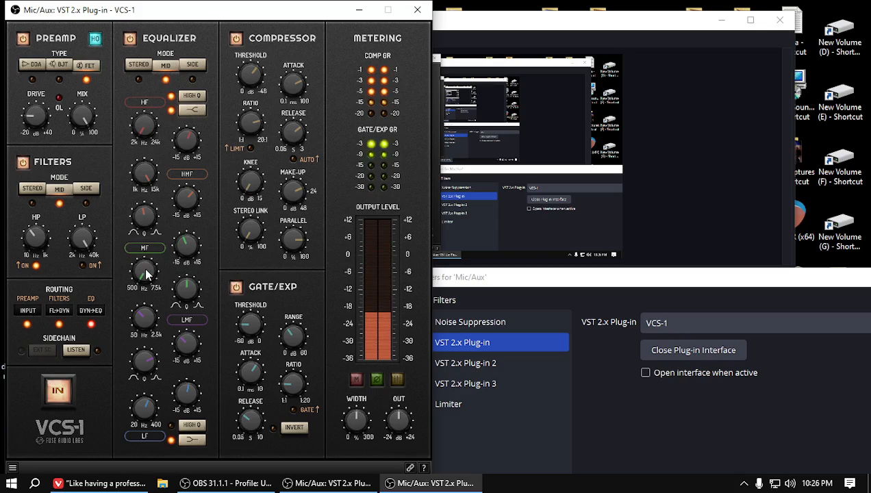
mouse_move(184, 280)
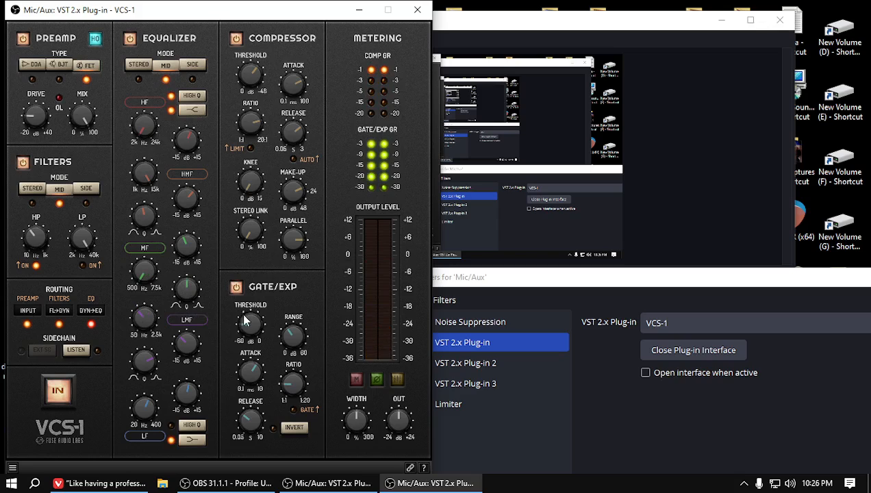
mouse_move(142, 322)
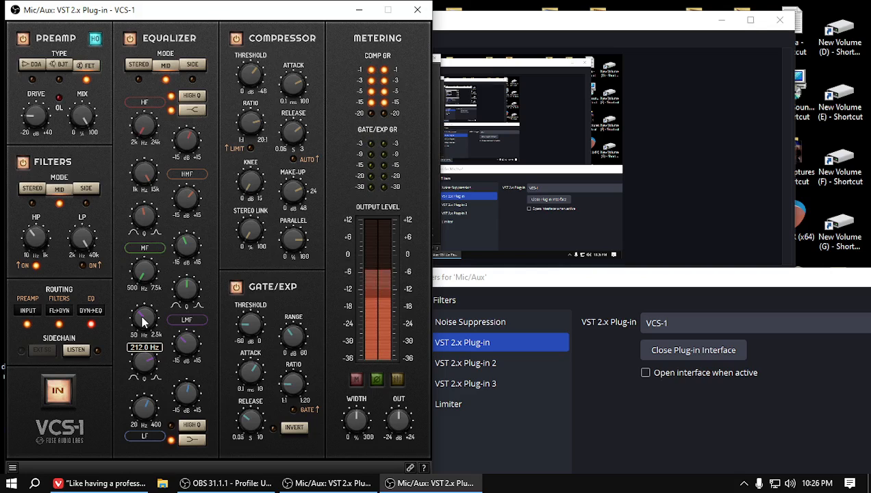
mouse_move(184, 342)
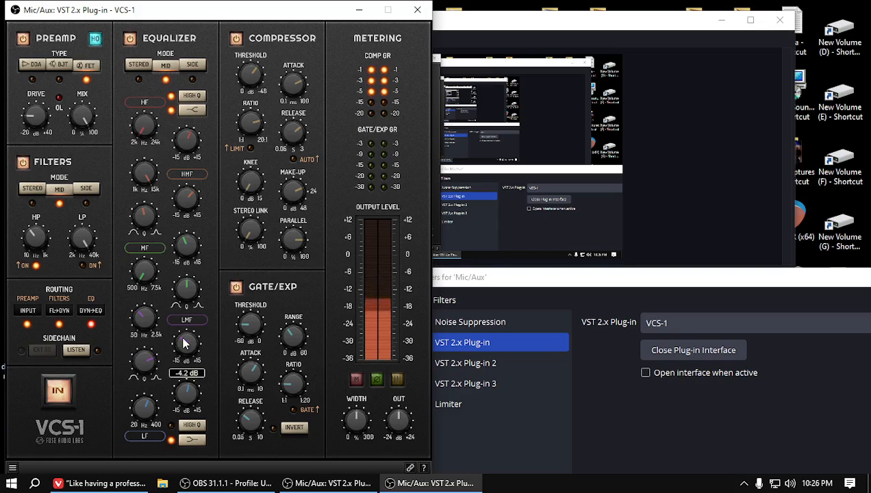
Check the VCS-1 LMF band's Q and the LF band's frequency and gain, and switch on the LF band's High Q.
mouse_move(139, 361)
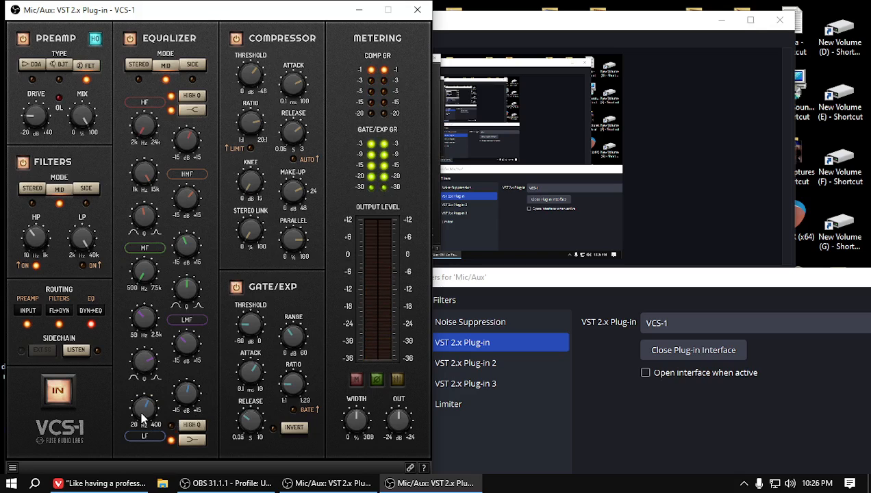
mouse_move(140, 410)
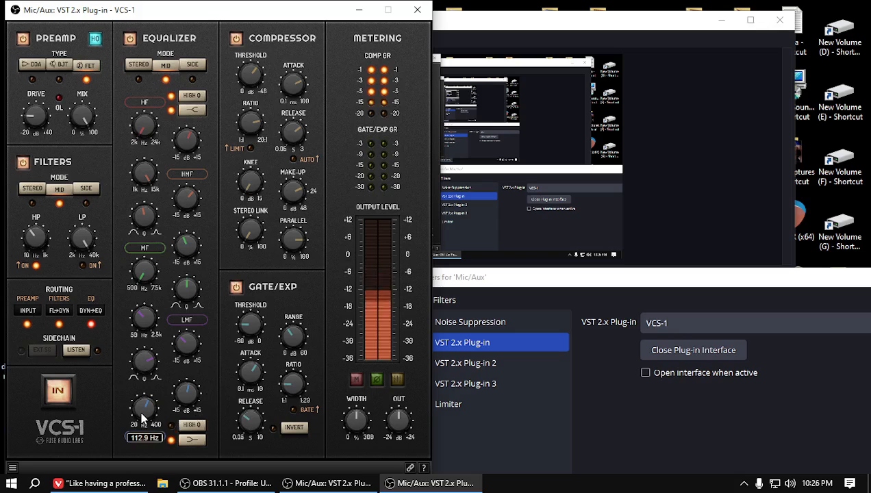
mouse_move(181, 398)
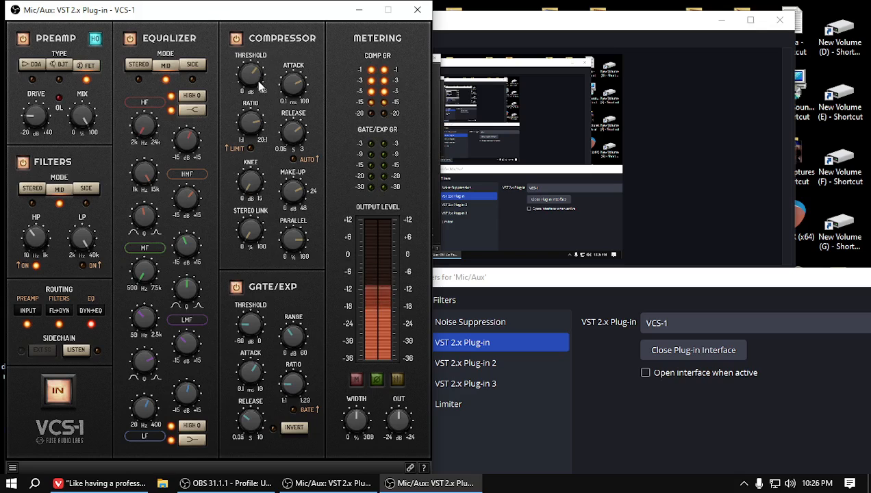
Examine the VCS-1 compressor's threshold, attack, ratio, release, knee, make-up, stereo link and parallel settings.
mouse_move(252, 78)
mouse_move(291, 89)
mouse_move(248, 128)
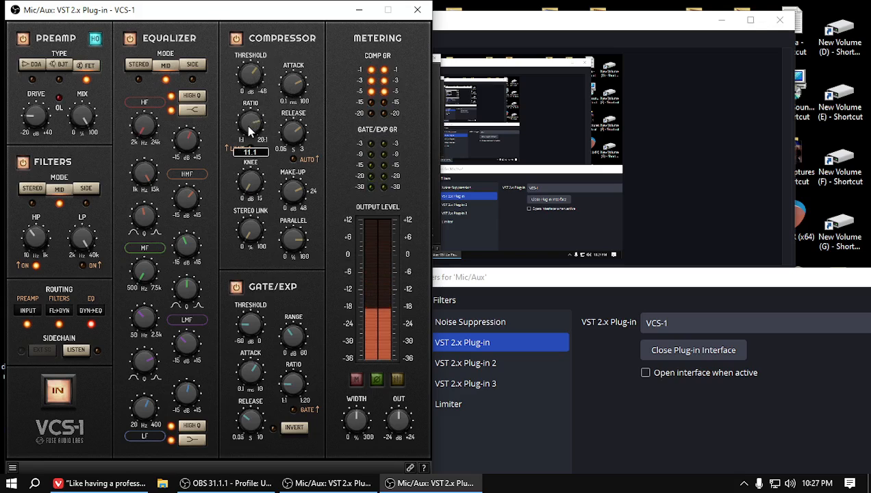
mouse_move(290, 134)
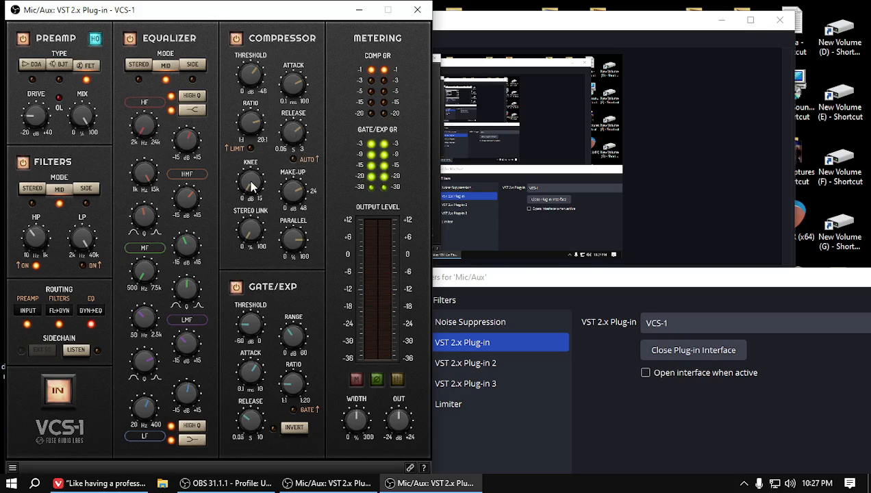
mouse_move(258, 59)
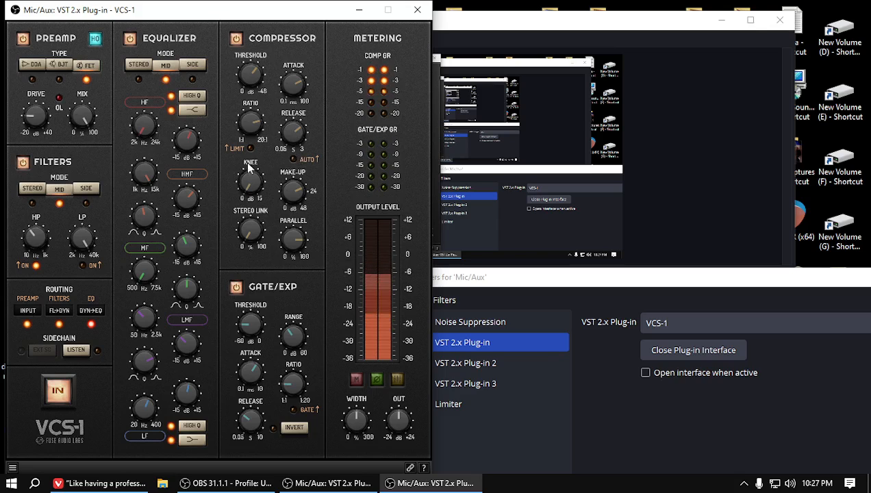
mouse_move(251, 181)
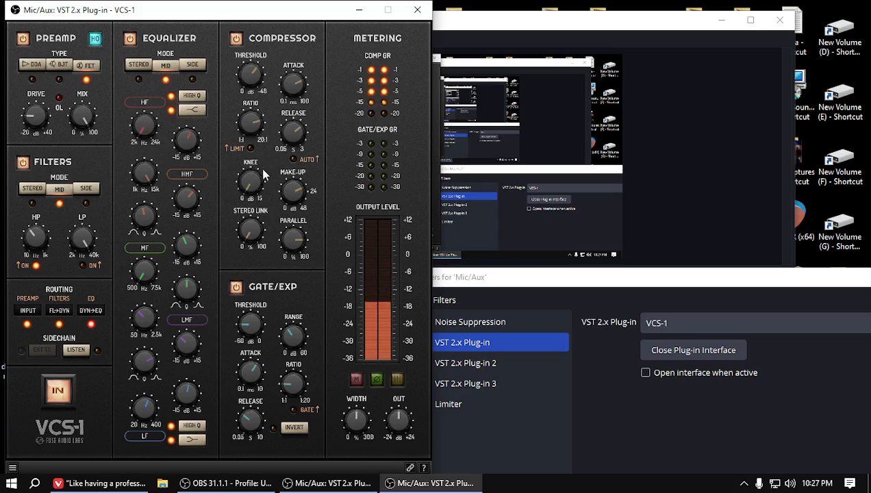
mouse_move(290, 196)
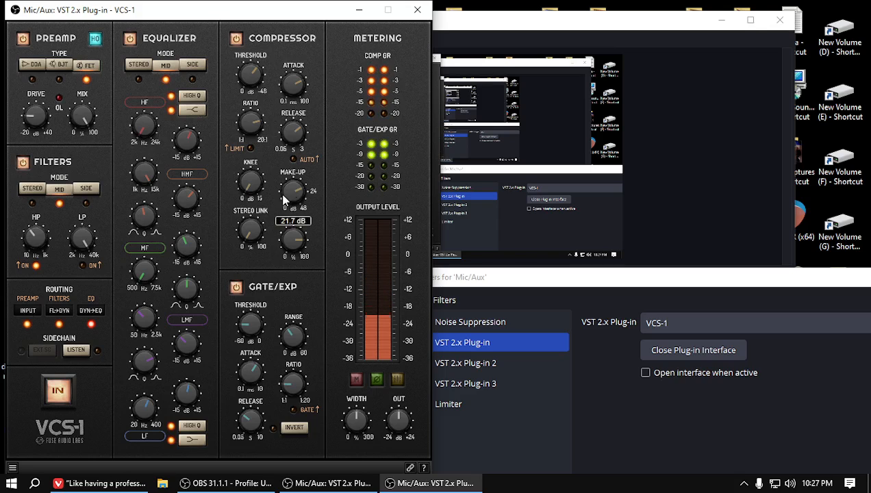
mouse_move(245, 229)
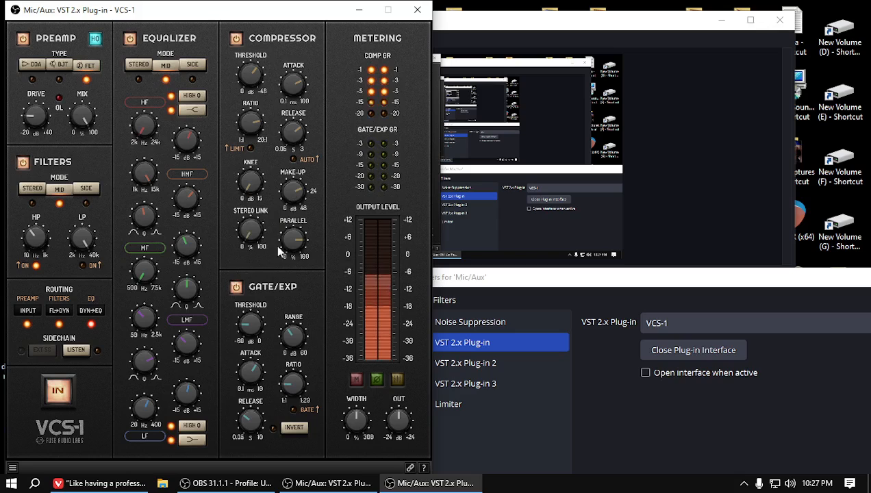
mouse_move(291, 250)
Review the VCS-1 gate/expander's threshold, range, attack, ratio and release settings, and close the plug-in interface.
mouse_move(248, 324)
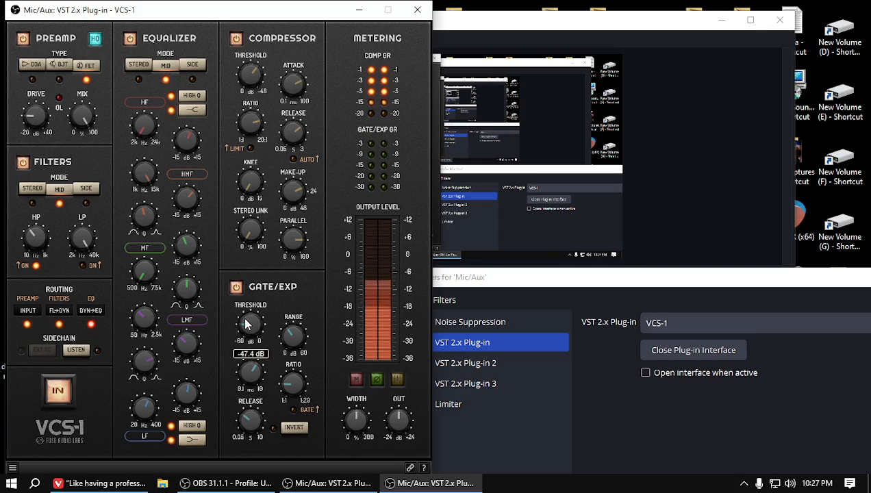
mouse_move(295, 338)
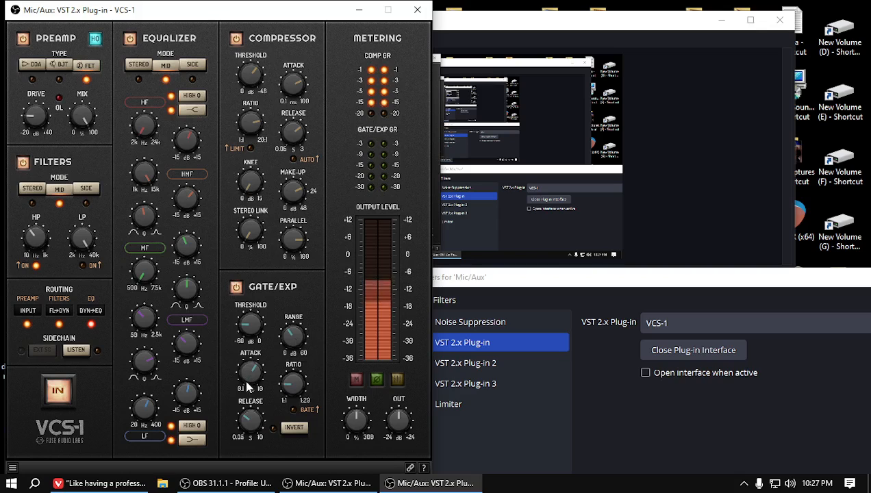
mouse_move(247, 388)
mouse_move(287, 389)
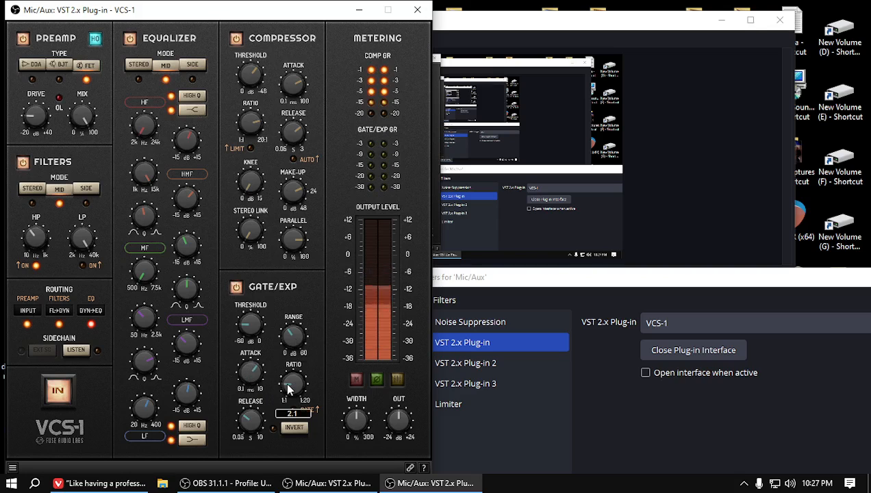
mouse_move(248, 426)
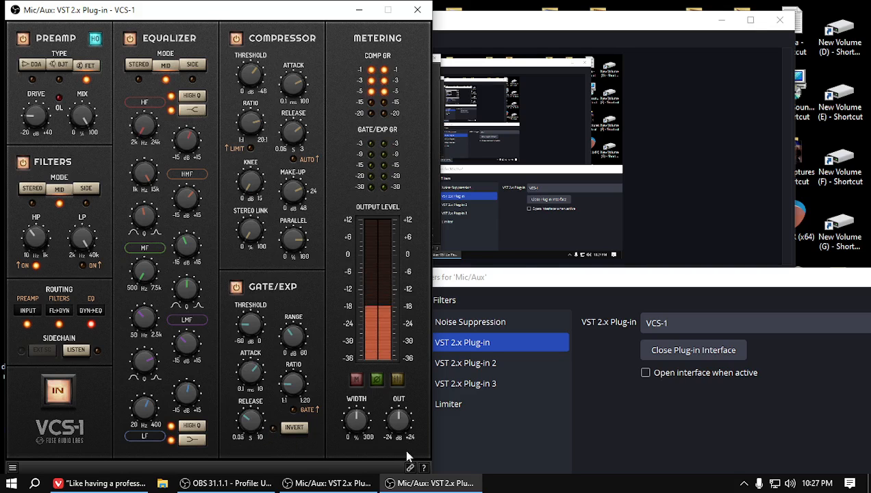
click(413, 14)
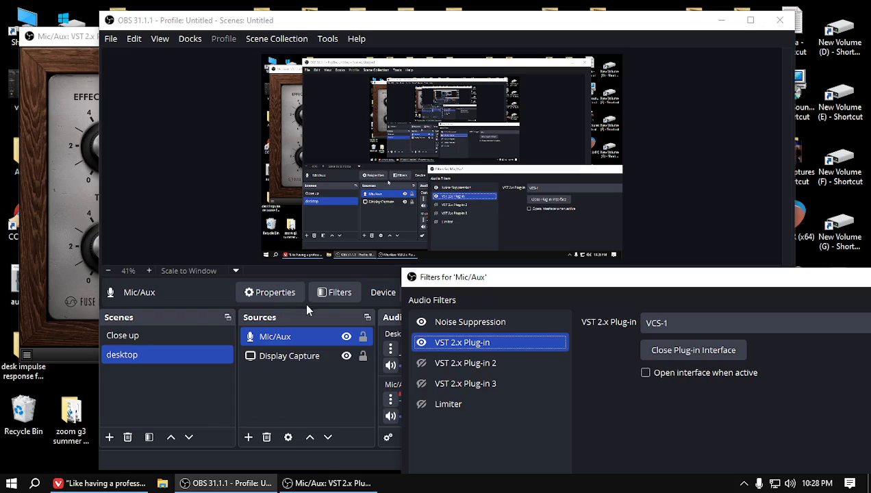
Enable the VST 2.x Plug-in 2 filter that hosts VREV-666 and set its interface to open when active.
click(449, 350)
click(446, 361)
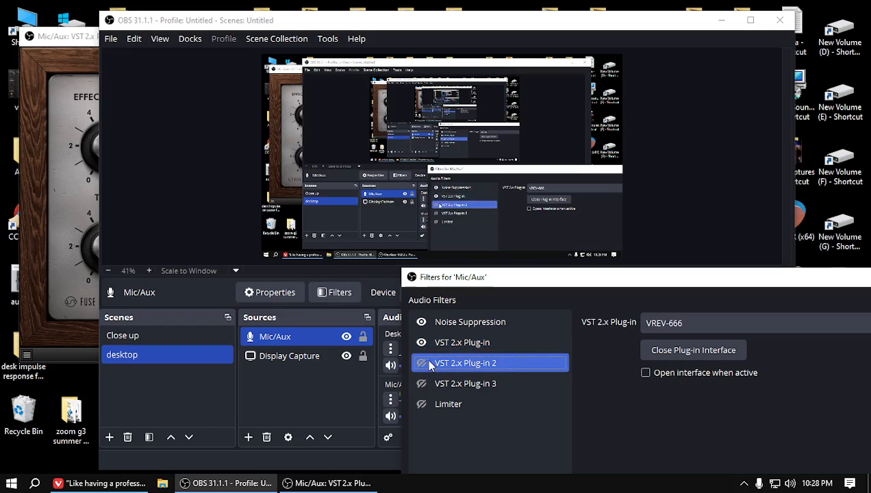
click(645, 373)
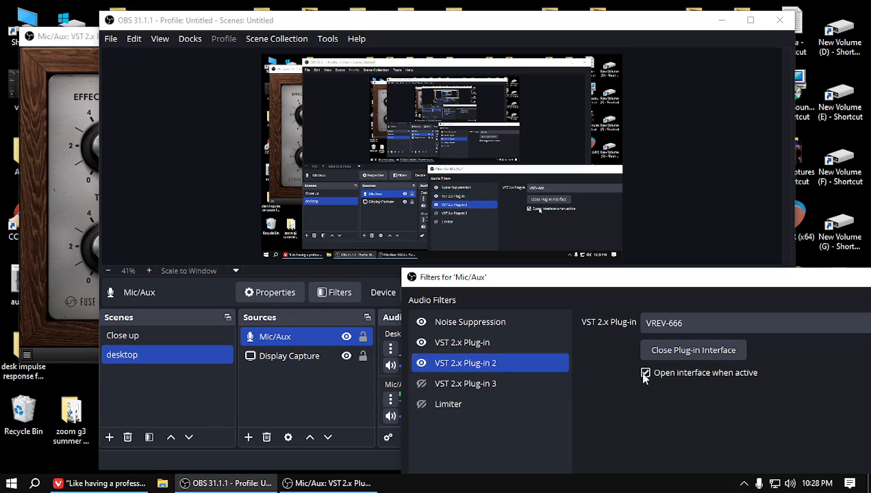
Bring the VREV-666 interface fully into view, check its effect mix, tone and predelay settings, and close it.
drag(64, 37, 555, 59)
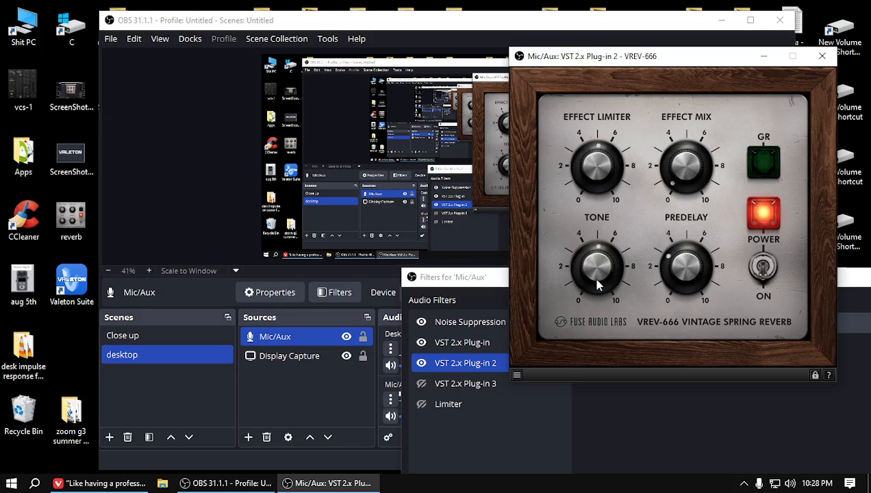
mouse_move(676, 195)
mouse_move(678, 259)
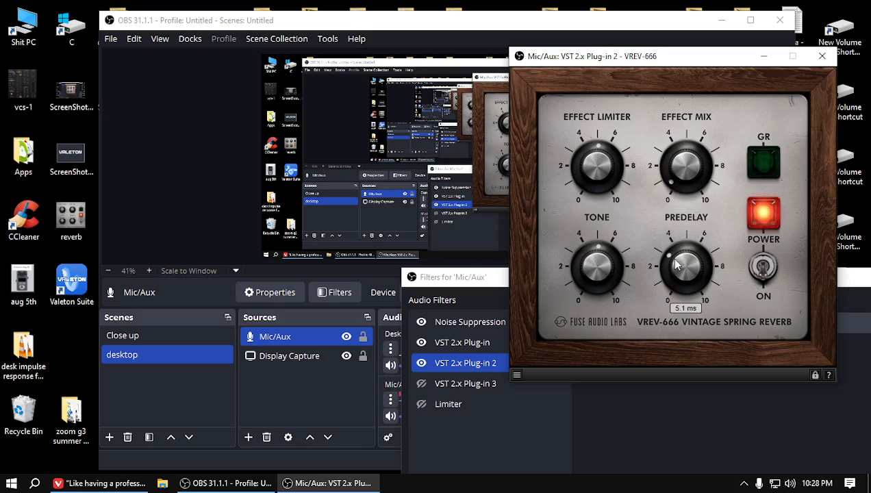
click(824, 55)
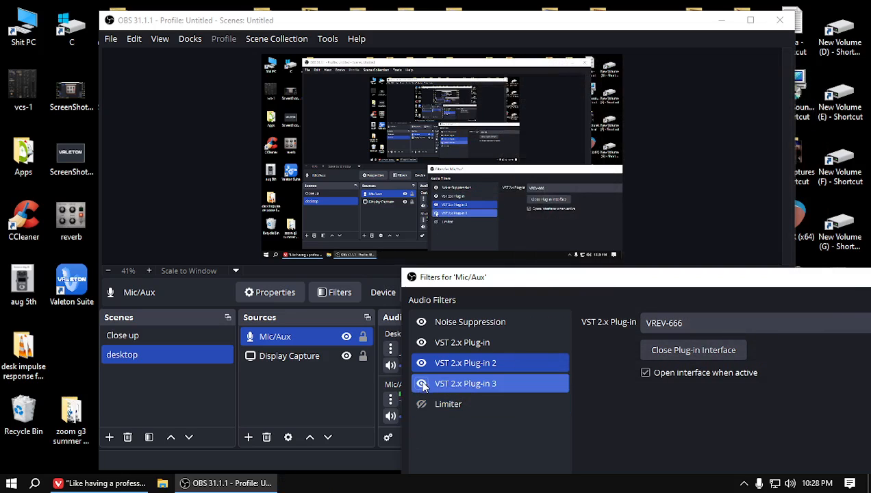
Enable the VST 2.x Plug-in 3 filter and set the wet volume of its TAL Reverb 4 to 5.19 %.
click(454, 389)
click(669, 352)
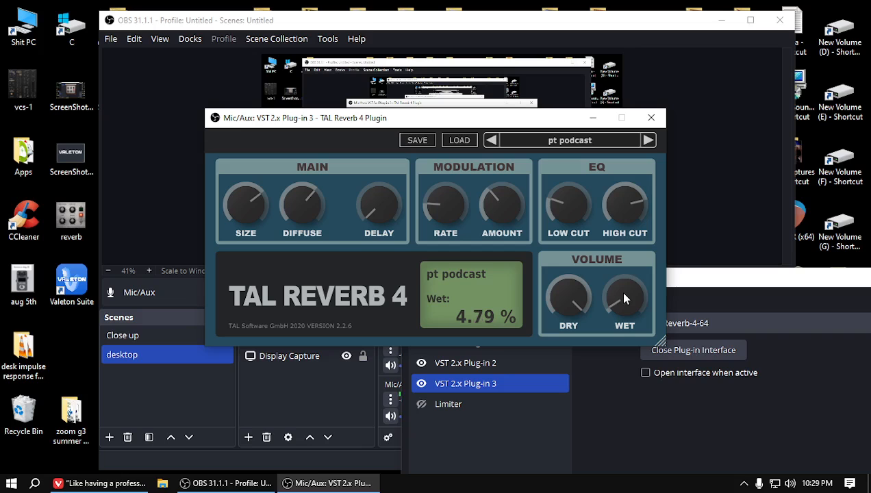
scroll(624, 298, up, 1)
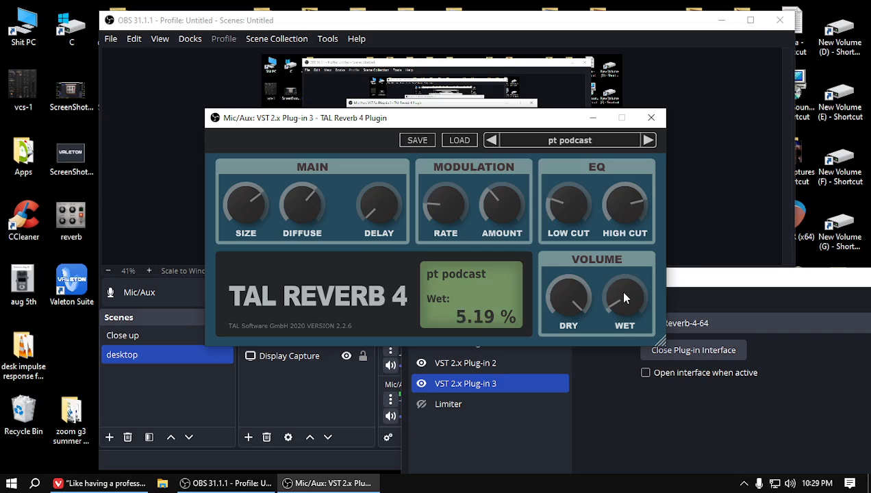
click(651, 119)
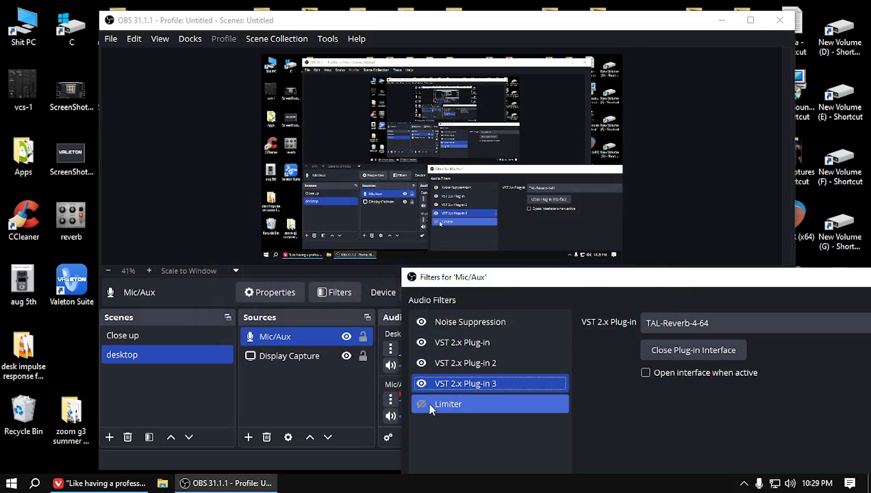
Enable the Limiter filter and reposition the filters window to show its threshold and release values.
click(462, 405)
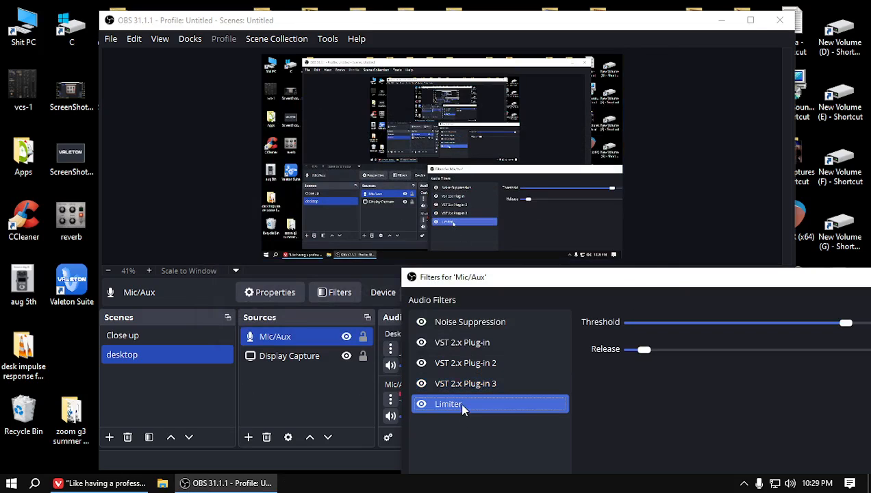
drag(678, 287, 407, 222)
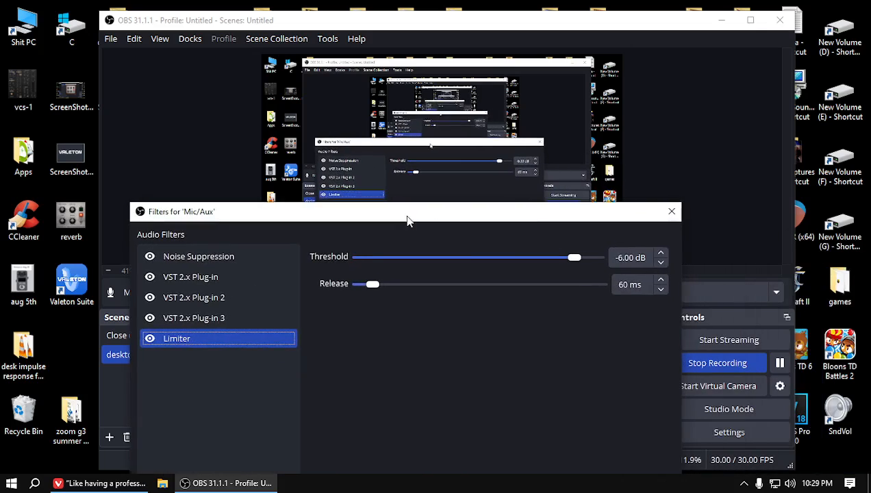
Close the Mic/Aux filters window and switch to the Close up scene.
click(672, 212)
click(192, 334)
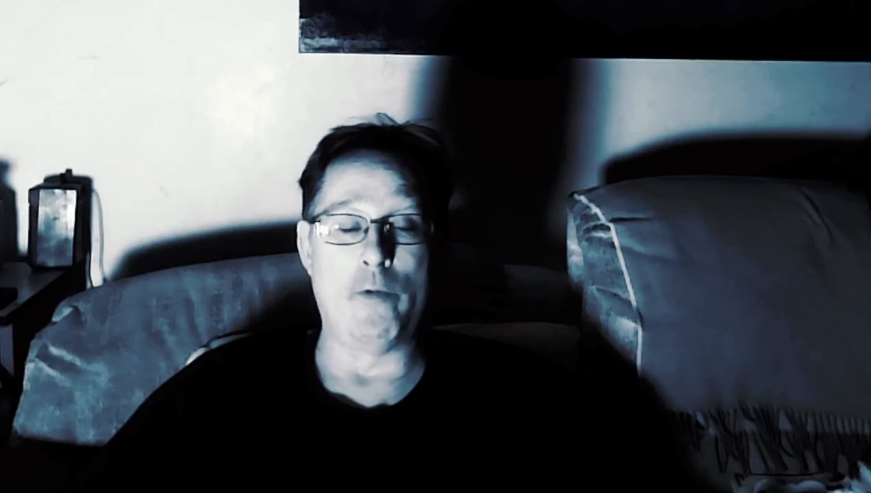